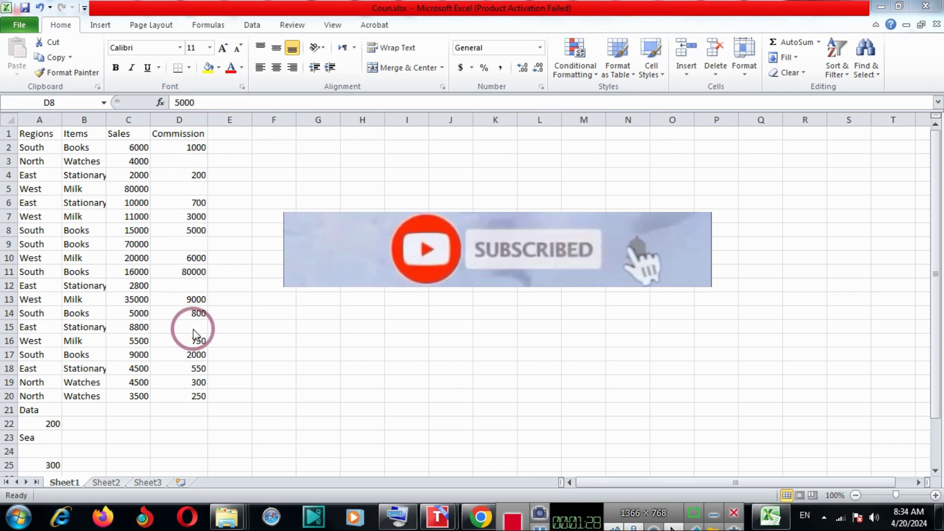
# - Enter =COUNT(D2:D20) in cell E1 to count the numeric entries in the Commission column
pyautogui.doubleClick(234, 134)
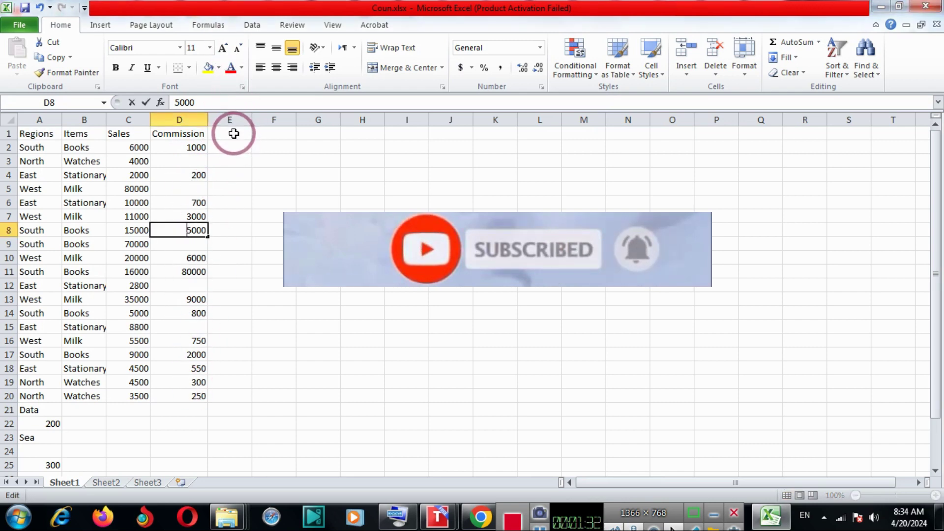
pyautogui.doubleClick(234, 134)
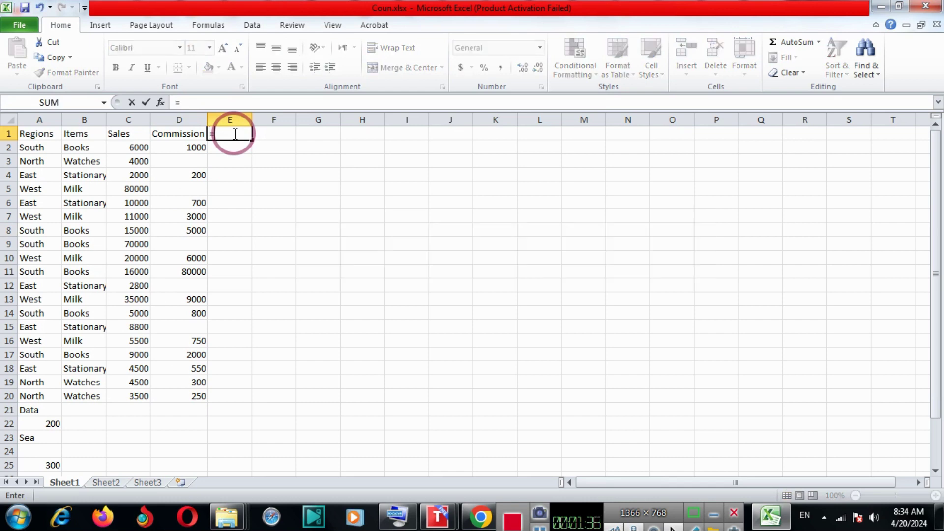
pyautogui.write('=Cou')
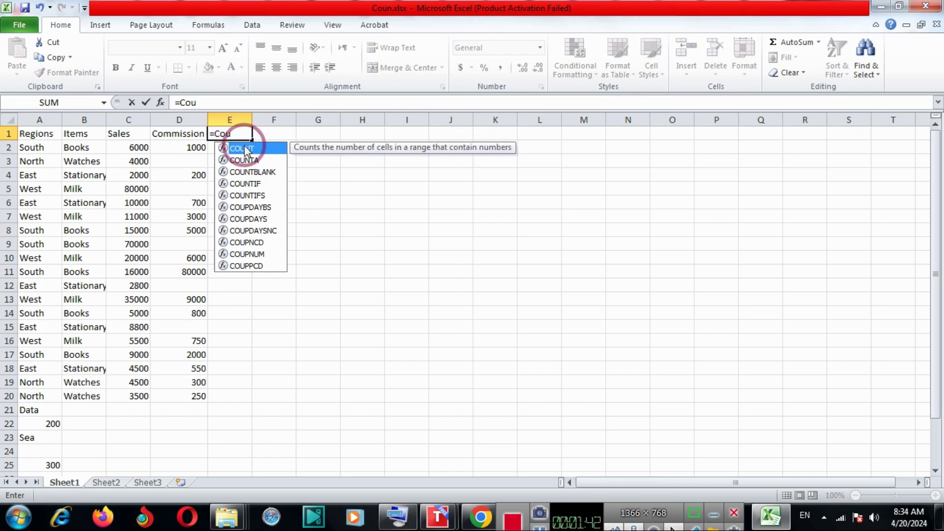
pyautogui.doubleClick(244, 149)
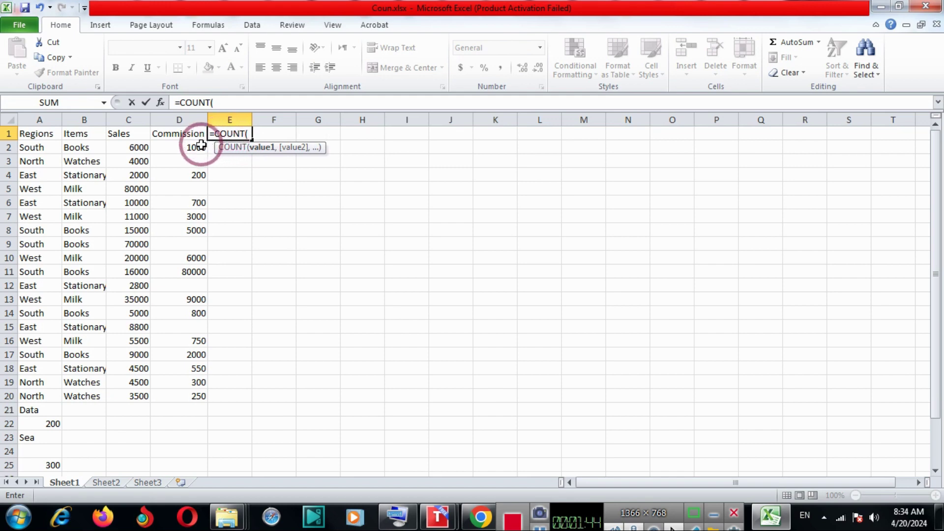
pyautogui.moveTo(190, 148); pyautogui.dragTo(199, 401)
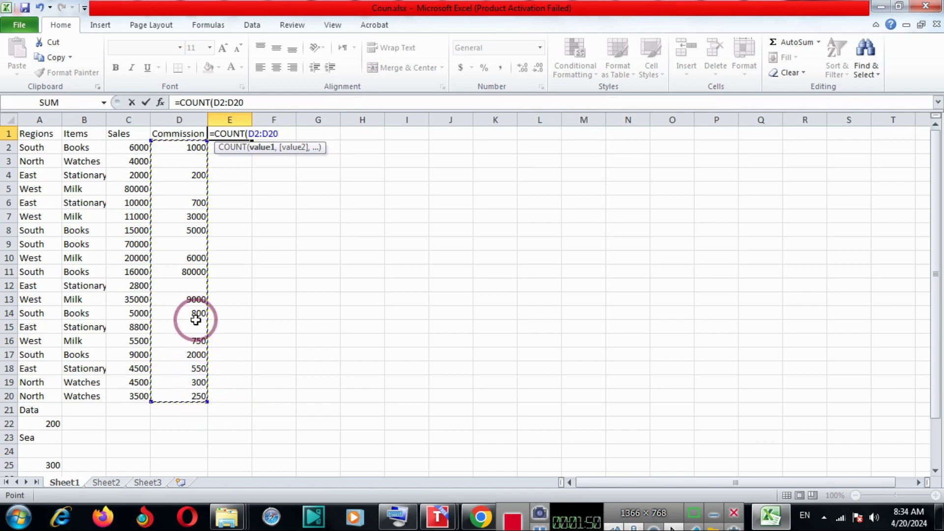
pyautogui.write(')')
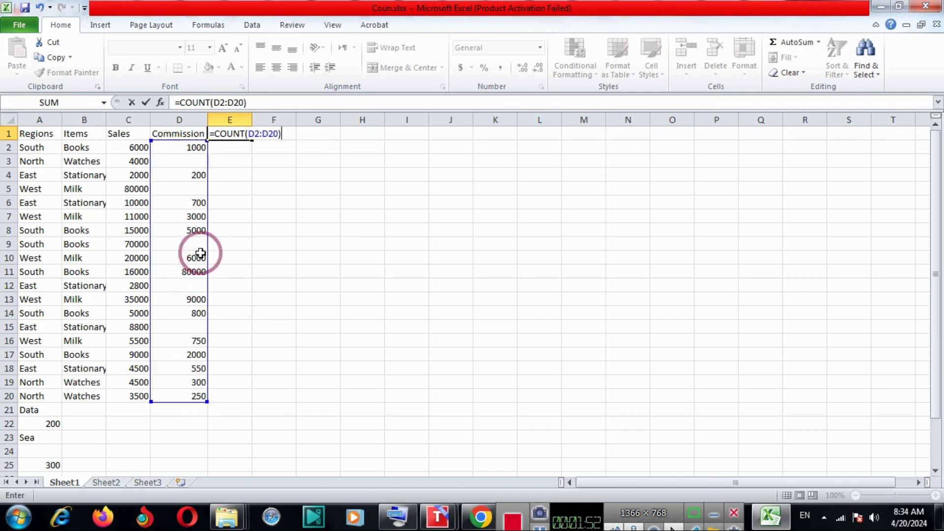
pyautogui.press('Return')
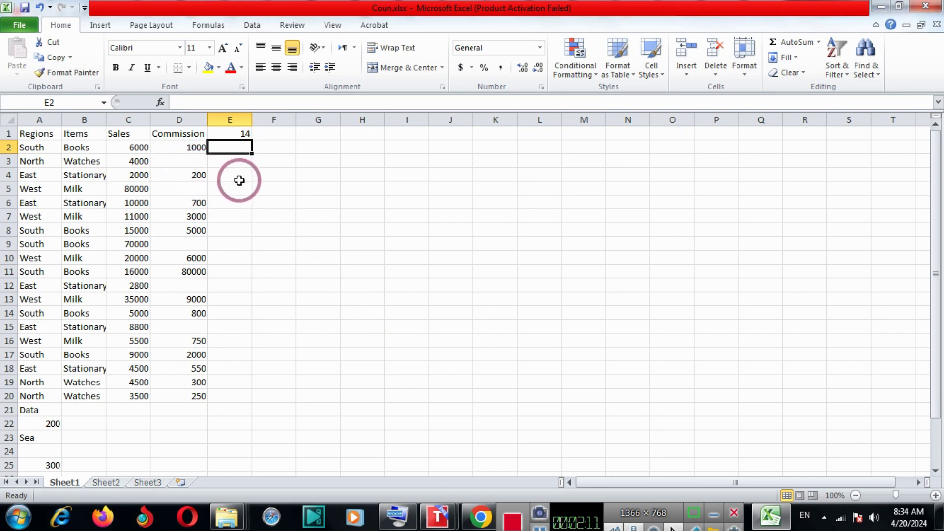
# - Enter a COUNTA formula over A2:A20 in cell F1 to count the non-empty Regions cells
pyautogui.click(272, 133)
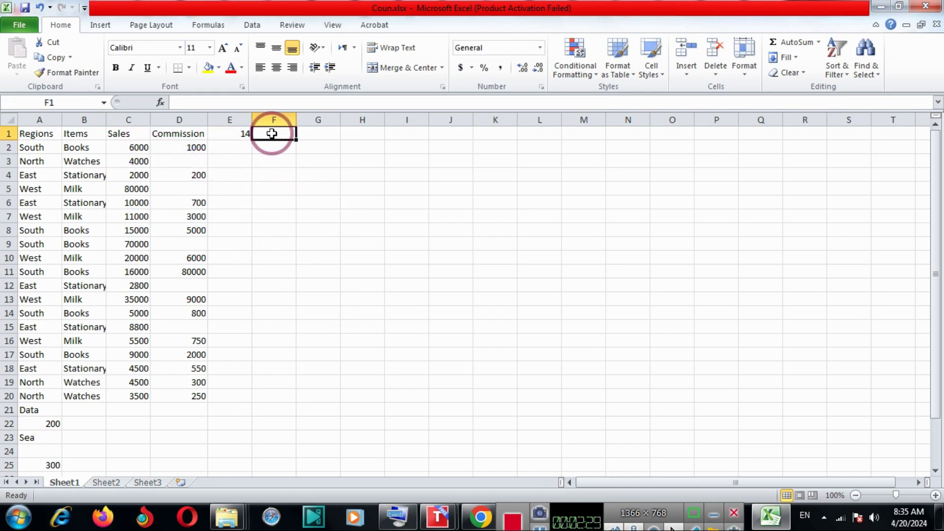
pyautogui.doubleClick(273, 134)
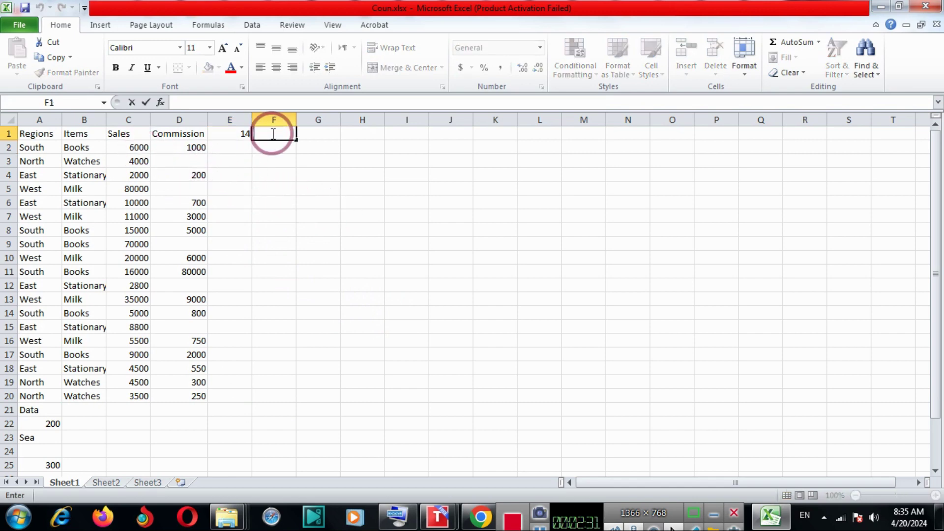
pyautogui.write('=')
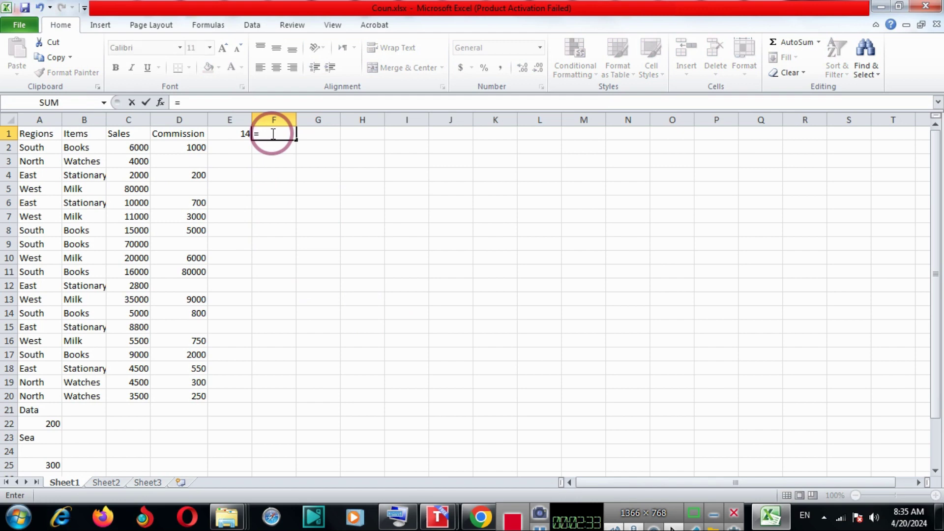
pyautogui.write('Cou')
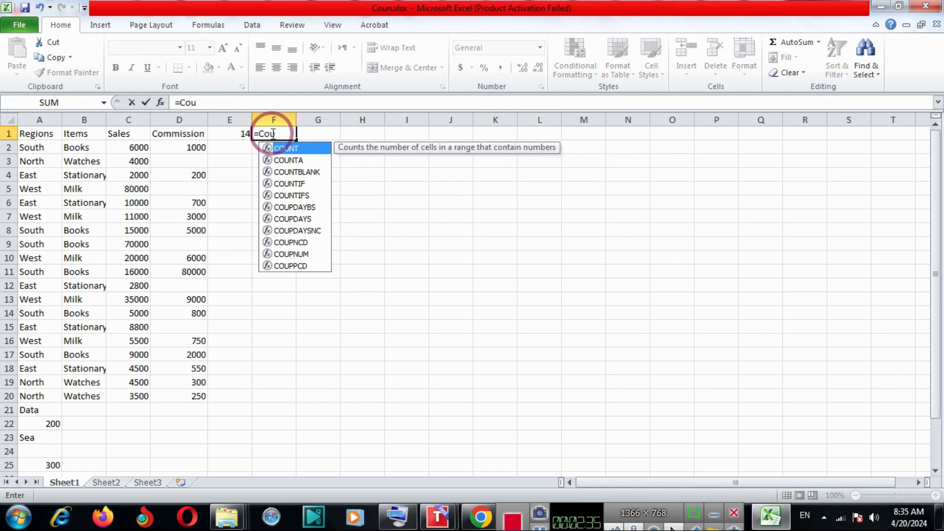
pyautogui.write('n')
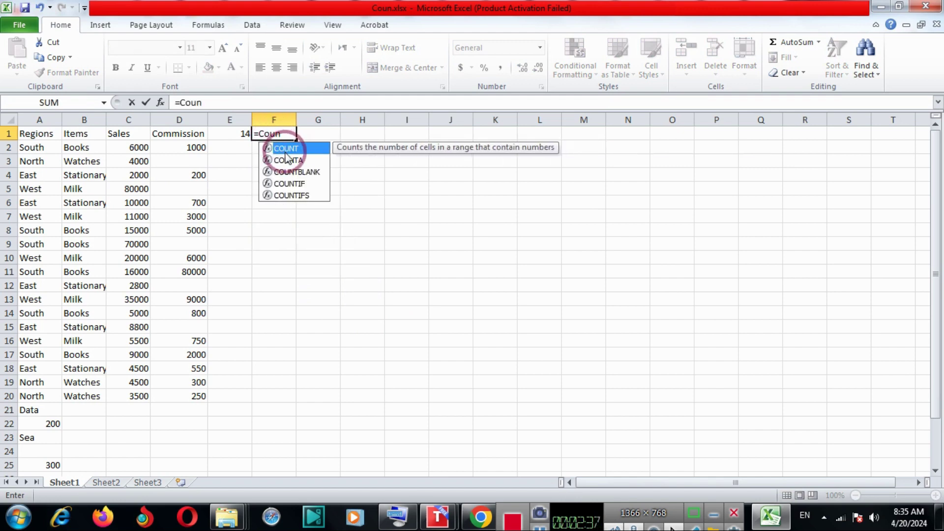
pyautogui.doubleClick(284, 149)
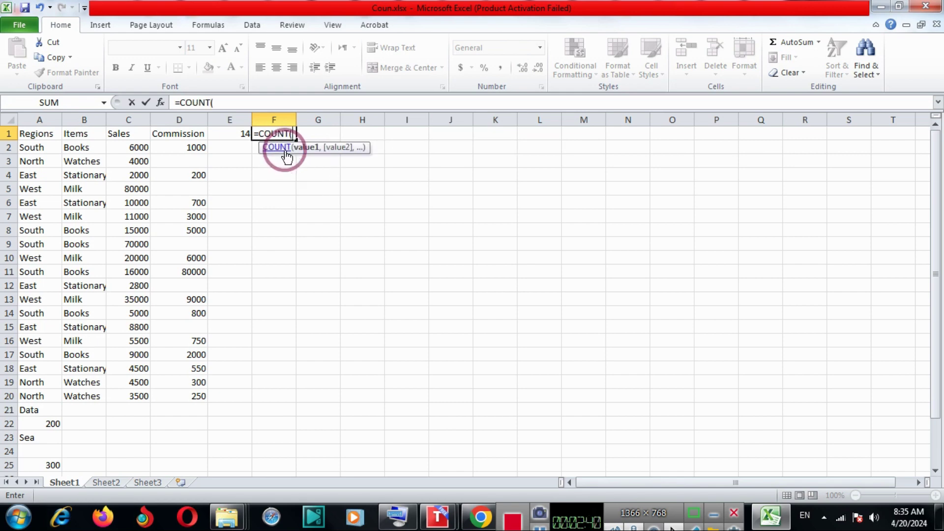
pyautogui.press('BackSpace')
pyautogui.press('BackSpace')
pyautogui.press('BackSpace')
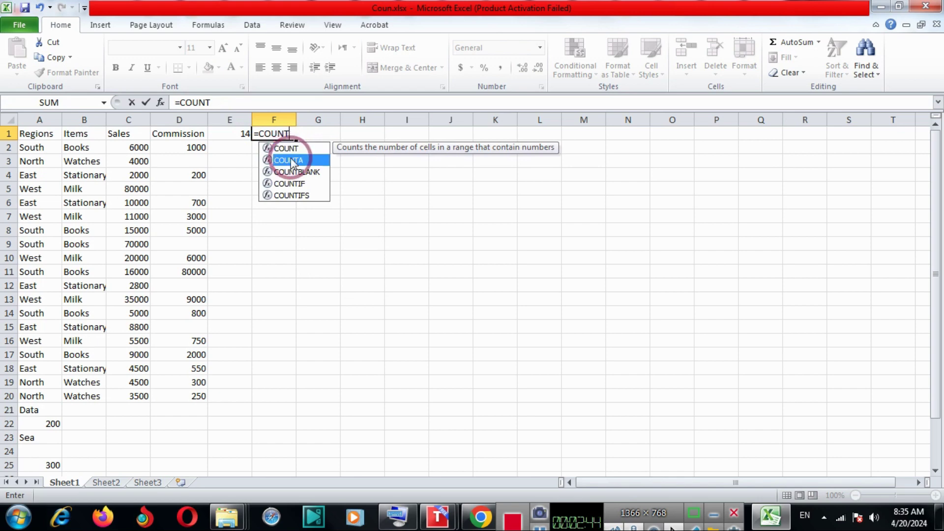
pyautogui.doubleClick(288, 160)
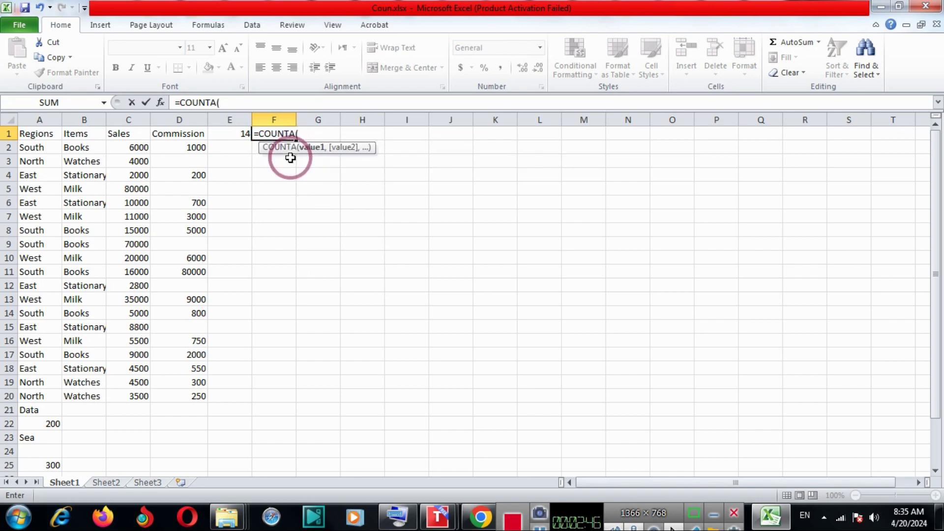
pyautogui.moveTo(47, 145); pyautogui.dragTo(44, 393)
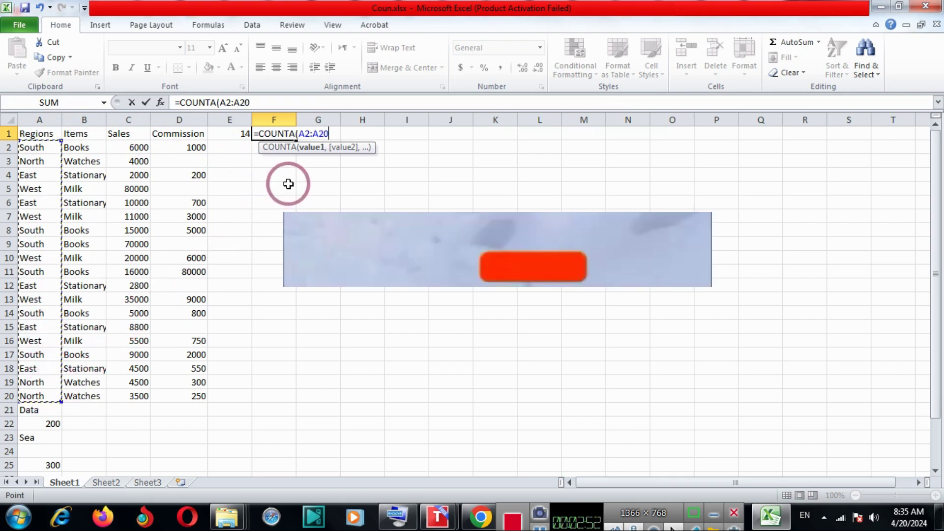
pyautogui.press('Return')
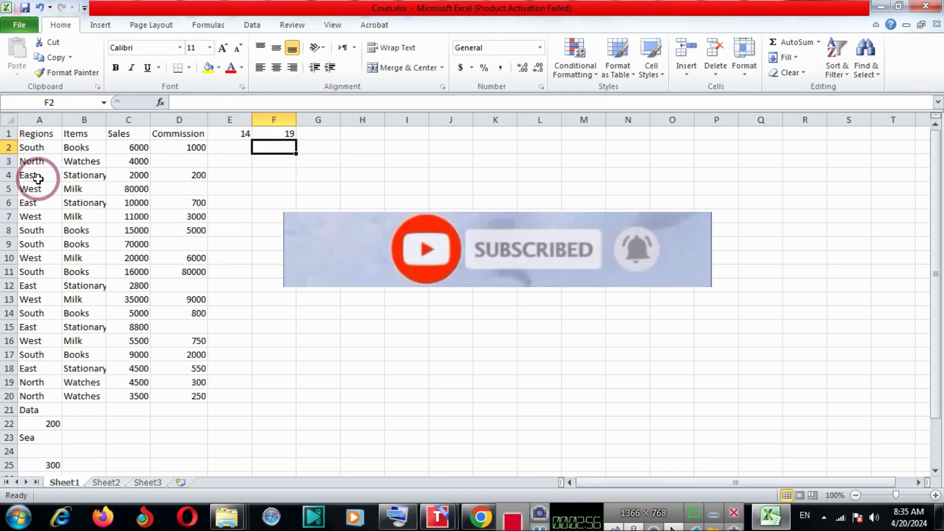
# - Enter =COUNTA(A22:A29) in cell B21 to count the non-empty cells below the Data heading
pyautogui.click(935, 472)
pyautogui.moveTo(935, 473); pyautogui.dragTo(935, 474)
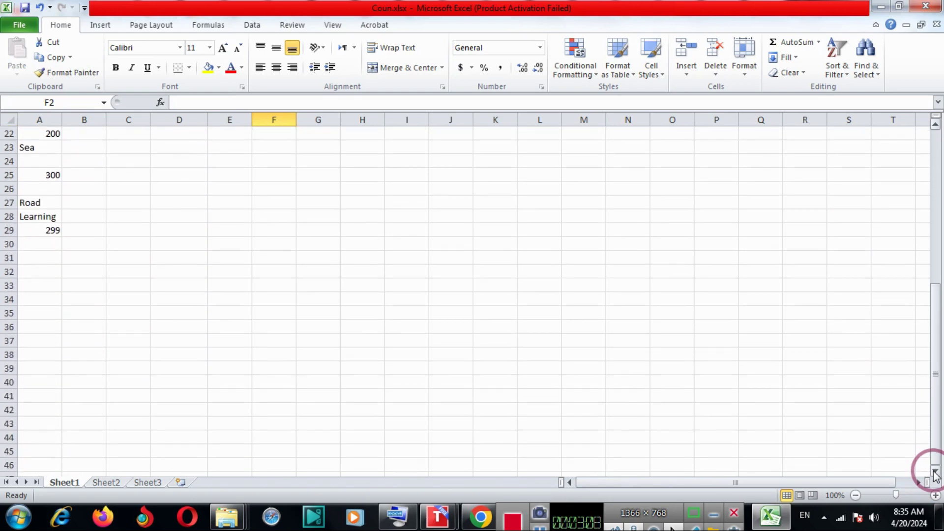
pyautogui.click(936, 125)
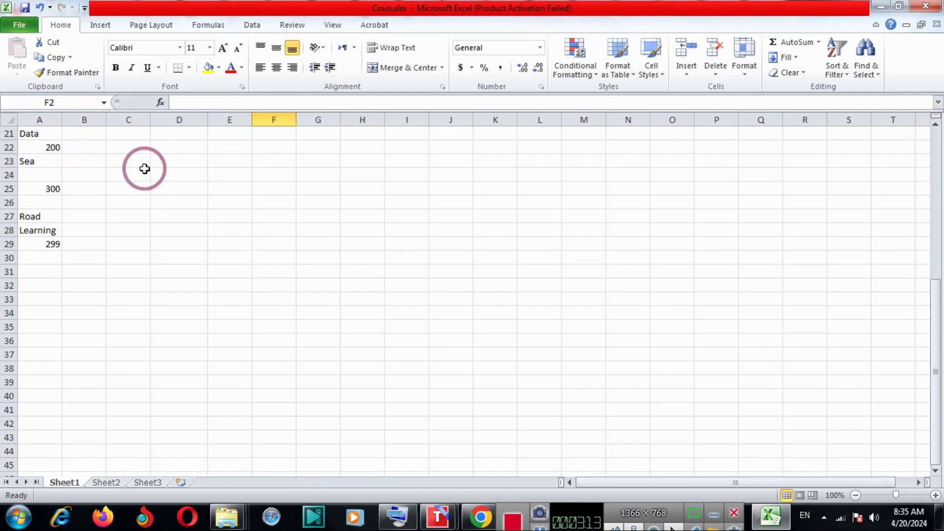
pyautogui.doubleClick(92, 134)
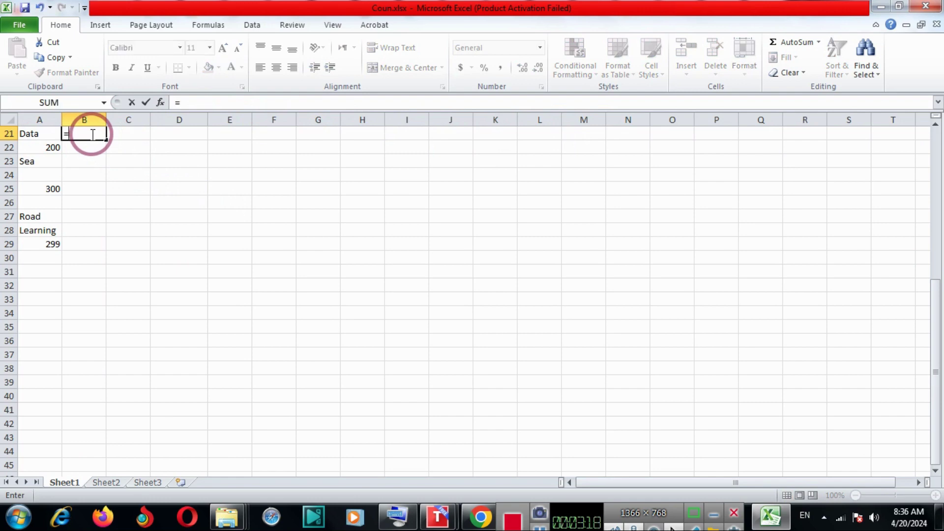
pyautogui.write('Cou')
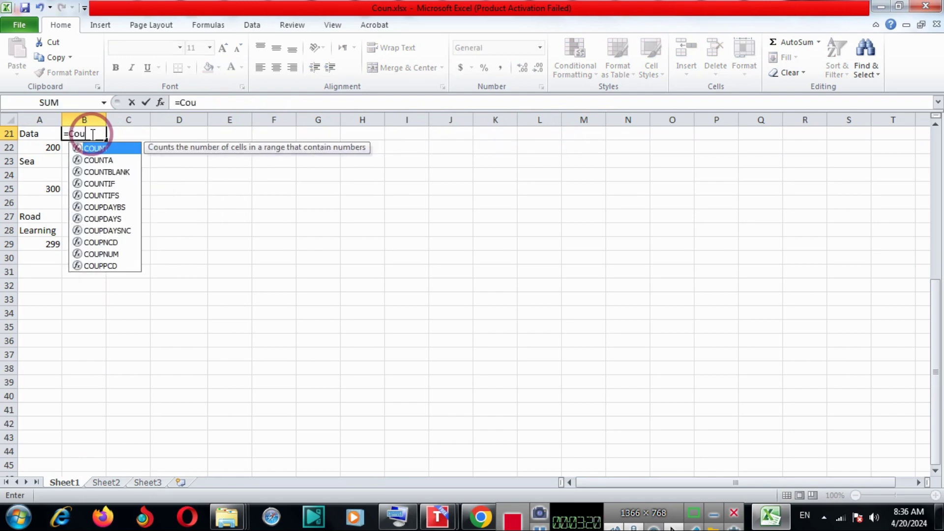
pyautogui.doubleClick(101, 161)
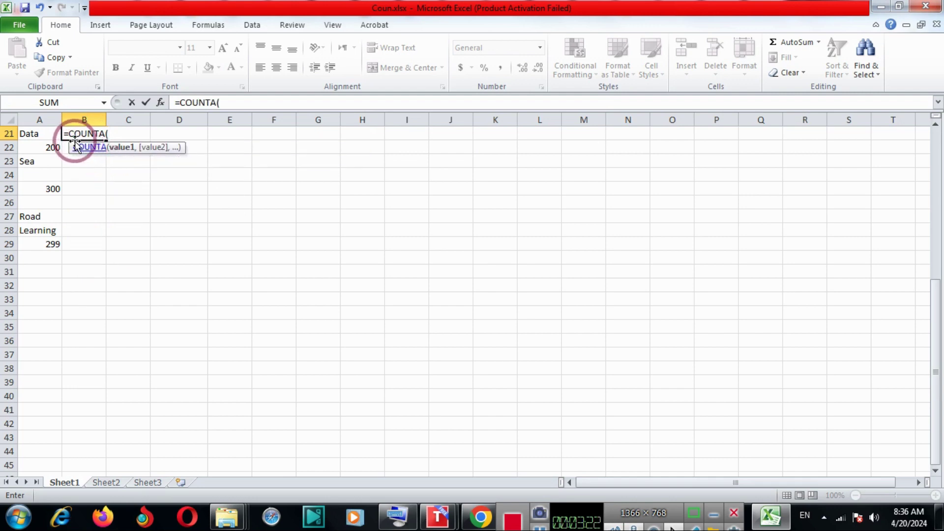
pyautogui.moveTo(37, 148); pyautogui.dragTo(40, 246)
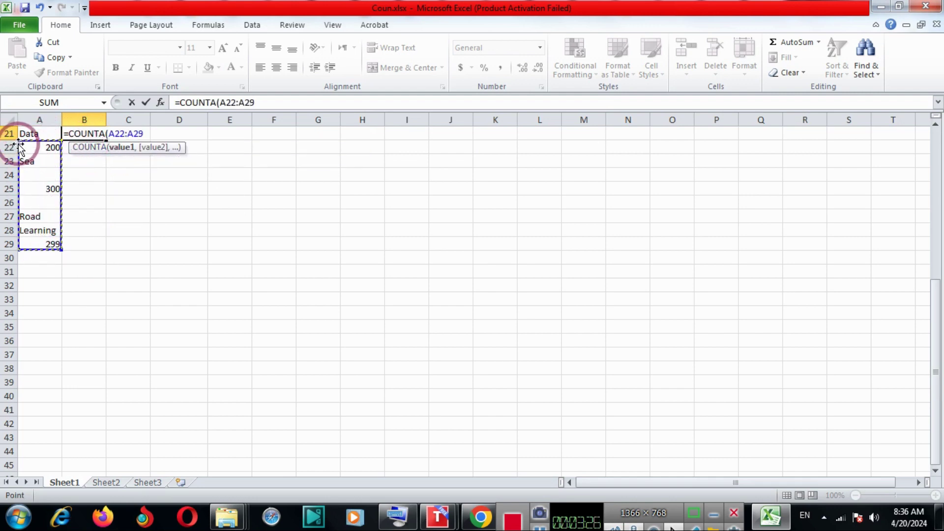
pyautogui.write(')')
pyautogui.press('Return')
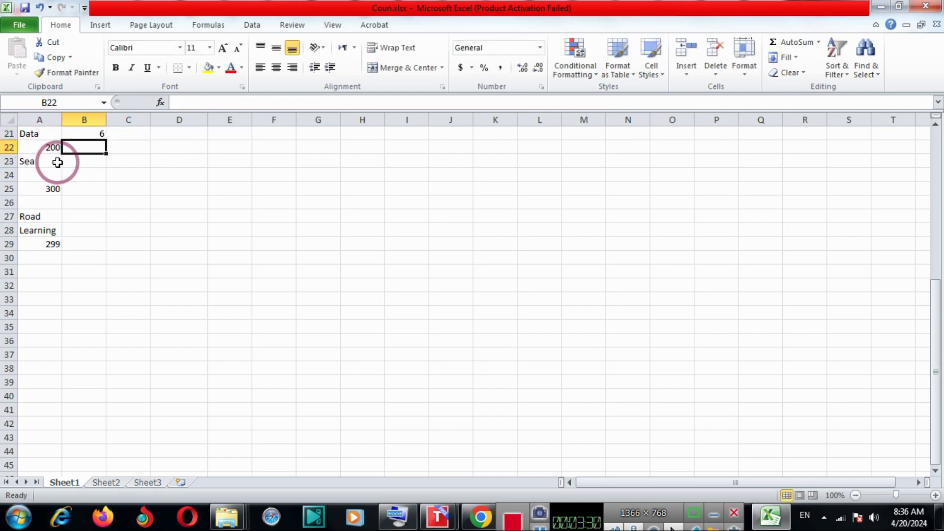
pyautogui.click(45, 148)
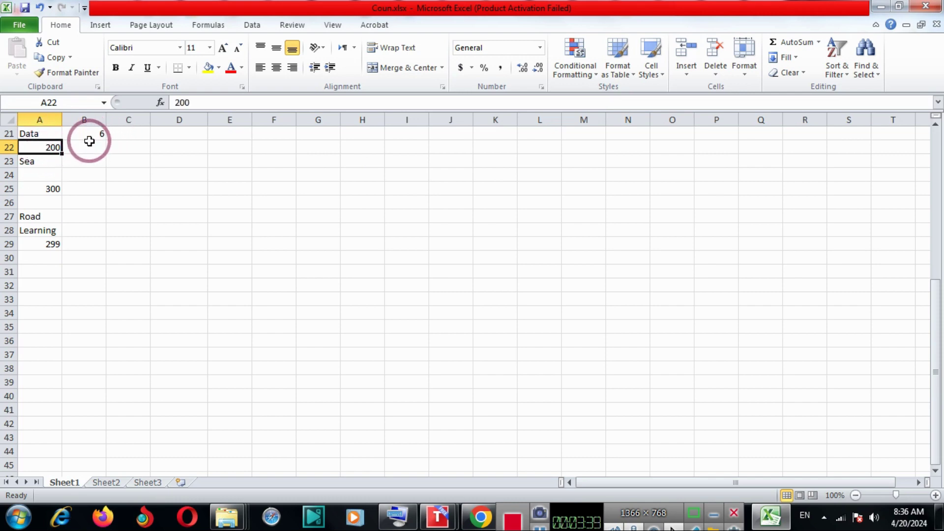
pyautogui.click(52, 175)
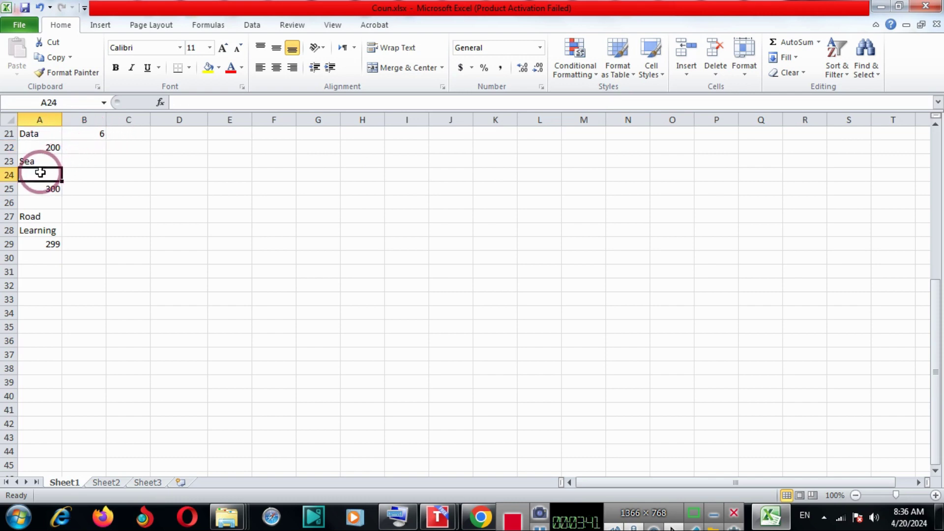
pyautogui.click(44, 192)
pyautogui.click(47, 206)
pyautogui.click(47, 217)
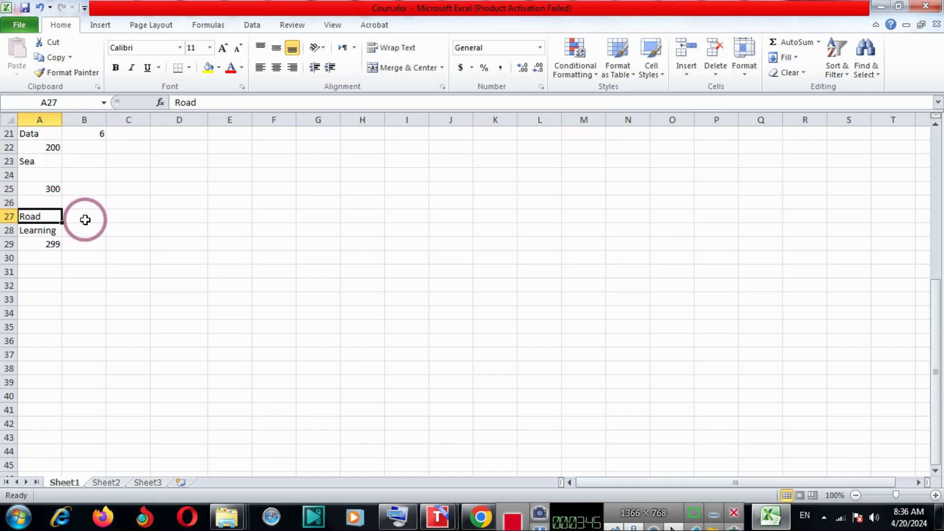
# - Enter =COUNTIF(A2:A20,"South") in cell G1 to count the South entries in the Regions column
pyautogui.moveTo(933, 373); pyautogui.dragTo(935, 174)
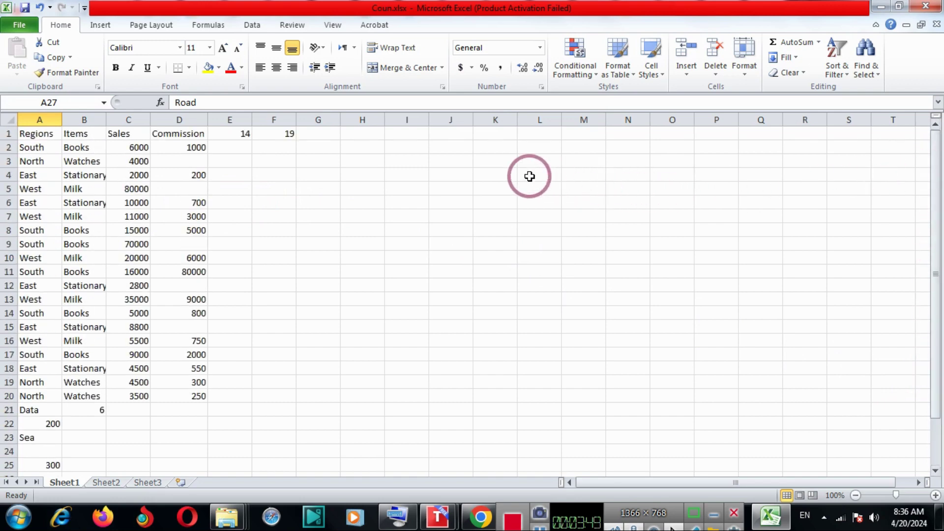
pyautogui.click(323, 137)
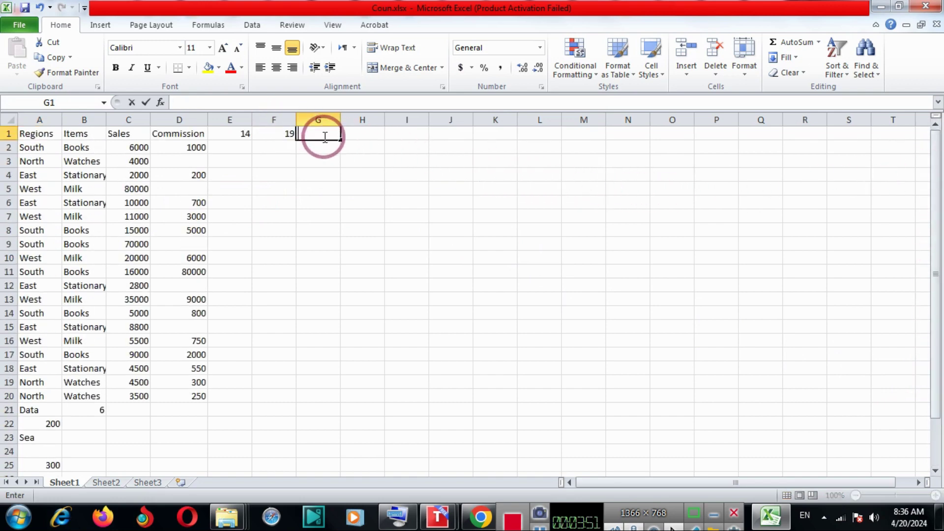
pyautogui.write('=Co')
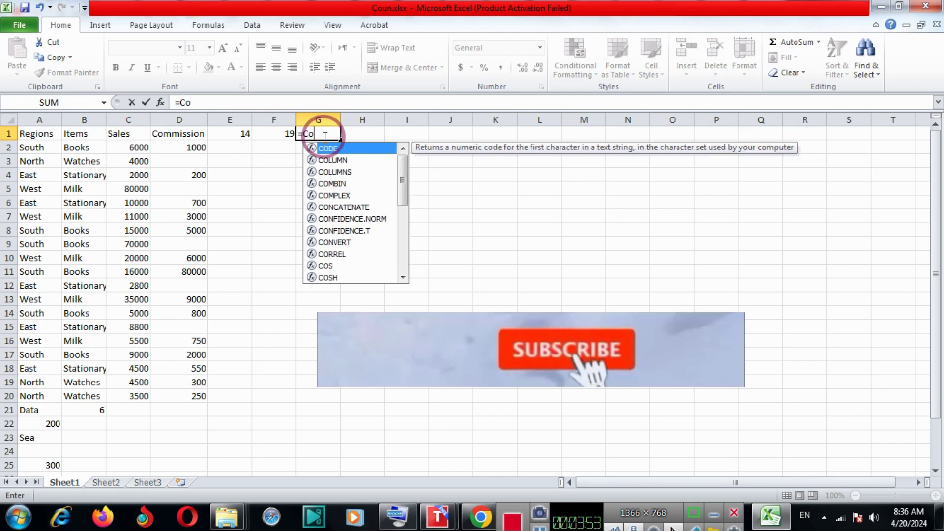
pyautogui.write('un')
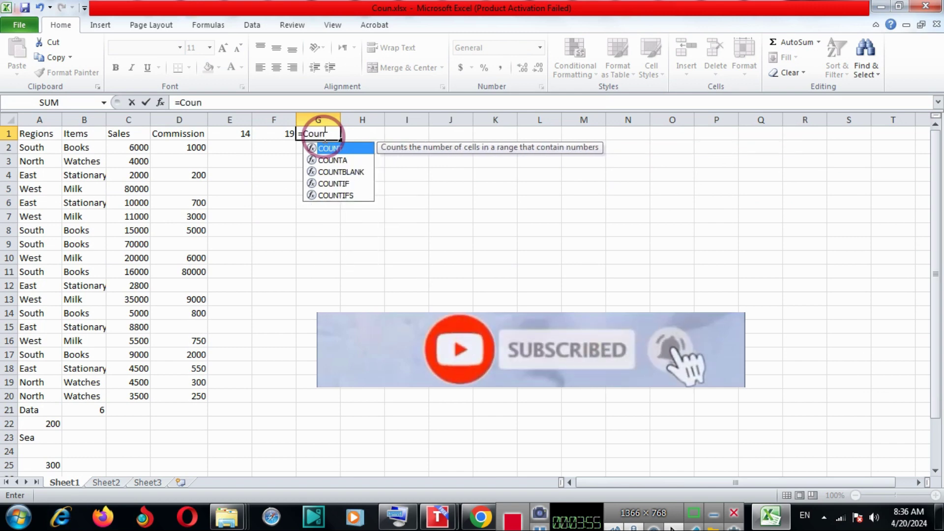
pyautogui.doubleClick(338, 184)
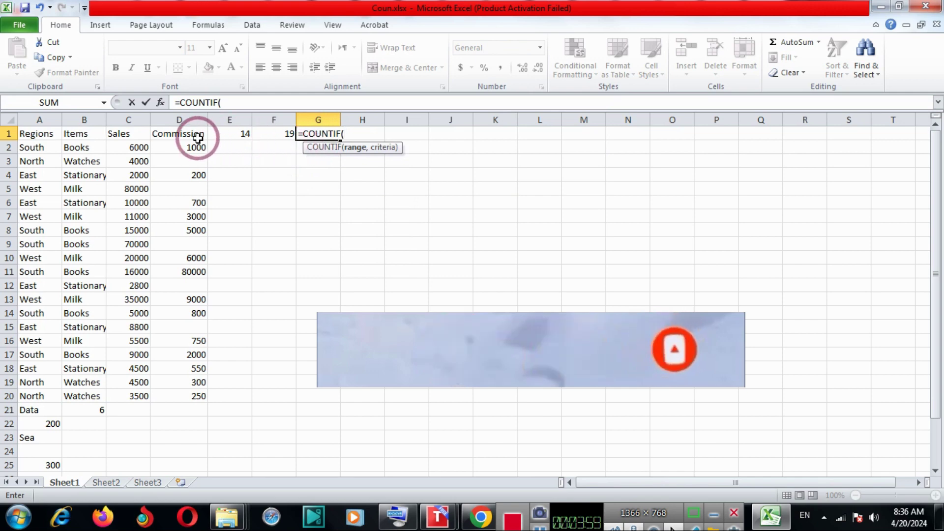
pyautogui.moveTo(36, 151); pyautogui.dragTo(53, 393)
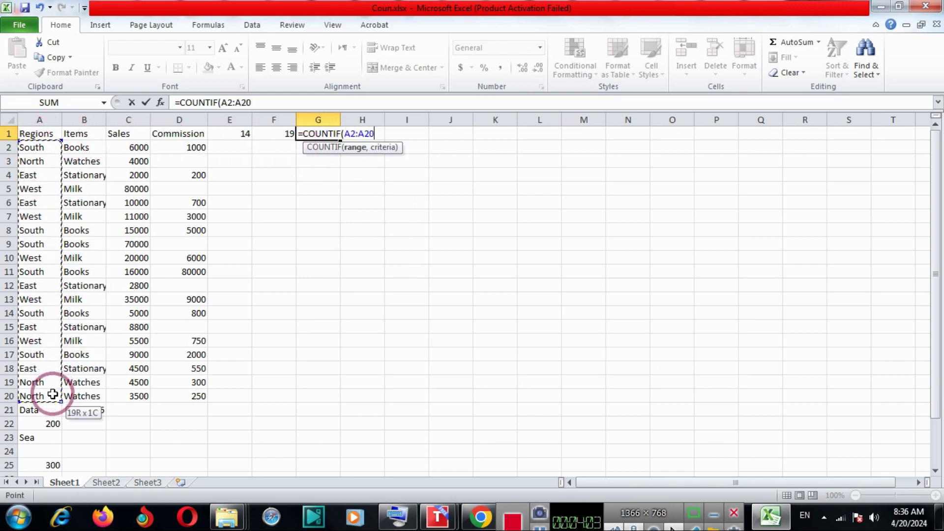
pyautogui.write(',"Sou')
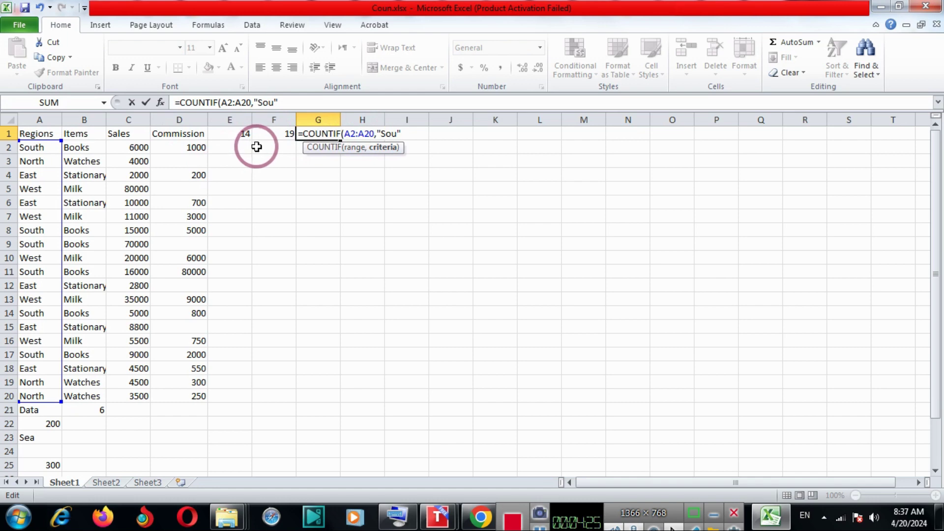
pyautogui.write('th')
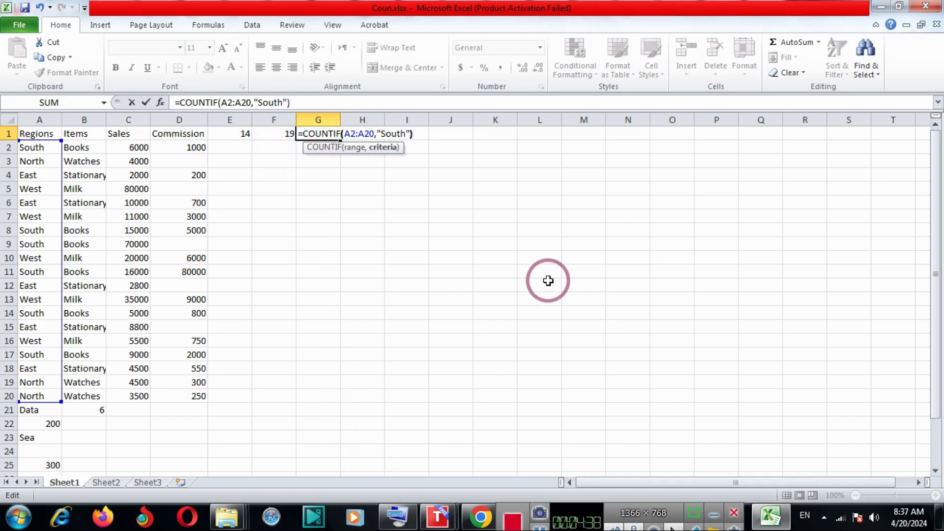
pyautogui.write(')')
pyautogui.press('Return')
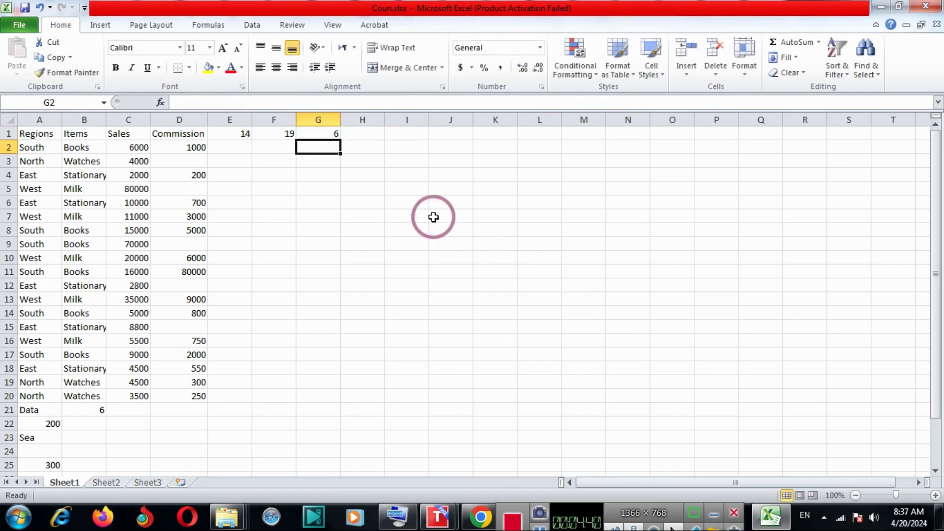
# - Change the criterion of the COUNTIF formula in cell G1 to "East"
pyautogui.click(324, 135)
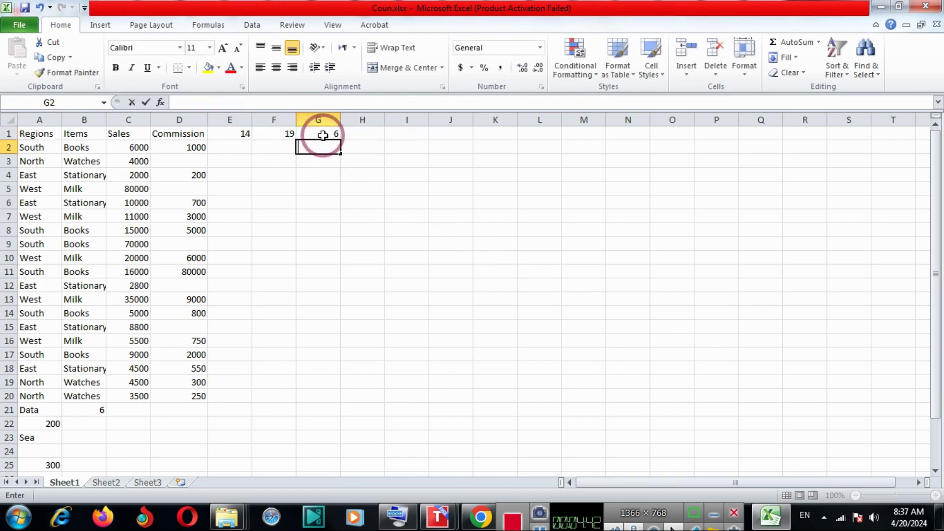
pyautogui.doubleClick(325, 136)
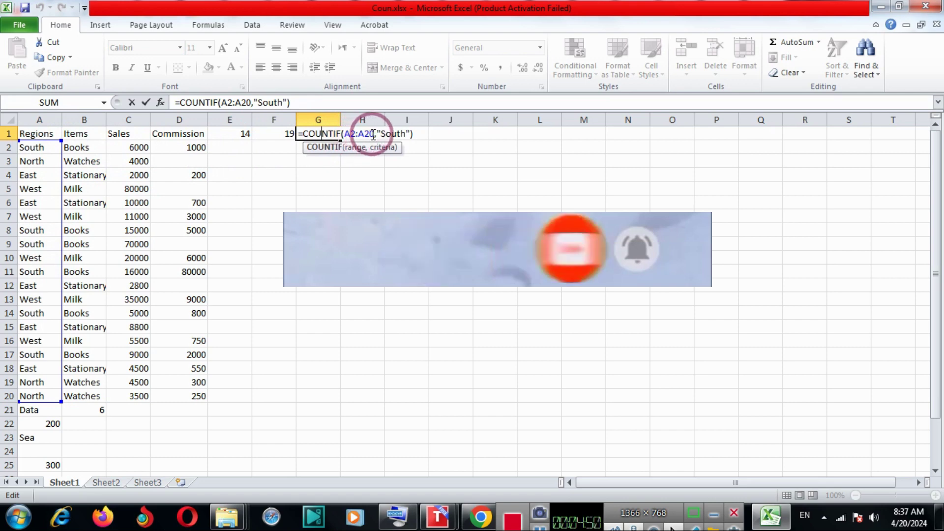
pyautogui.moveTo(384, 135); pyautogui.dragTo(397, 134)
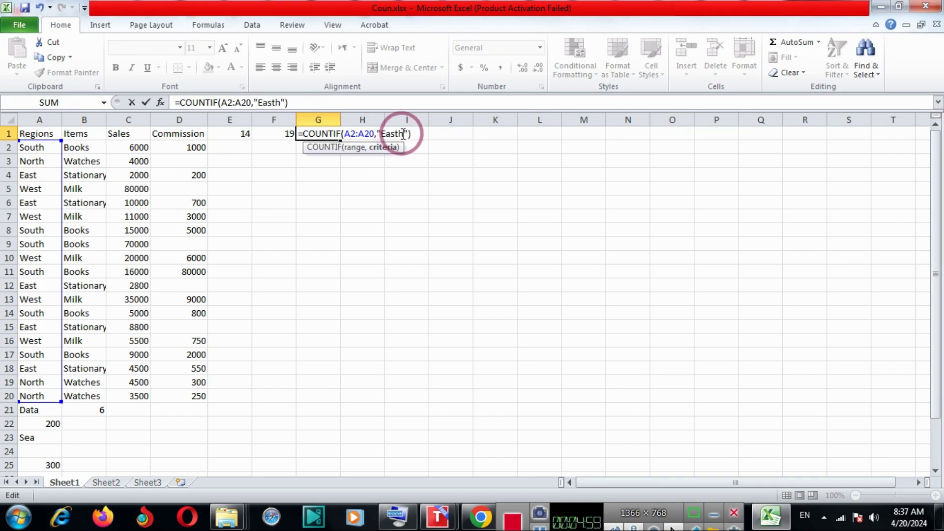
pyautogui.press('Return')
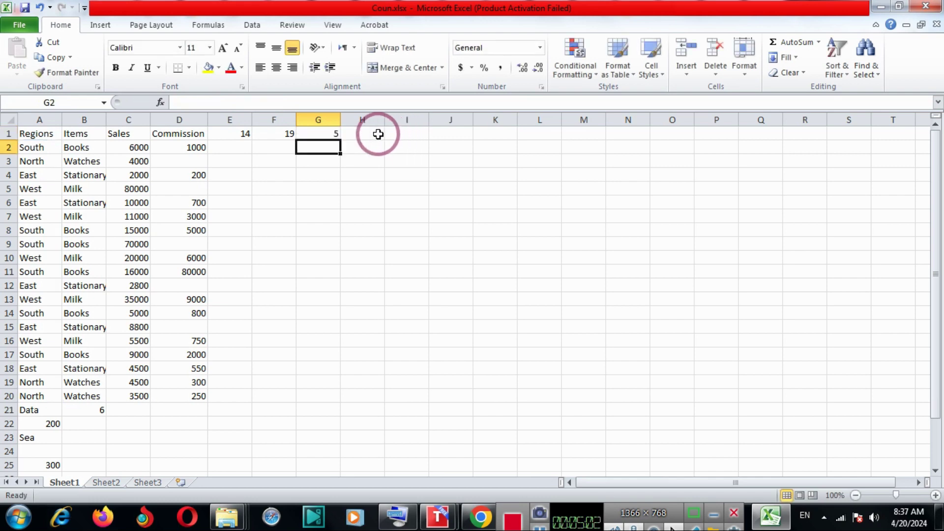